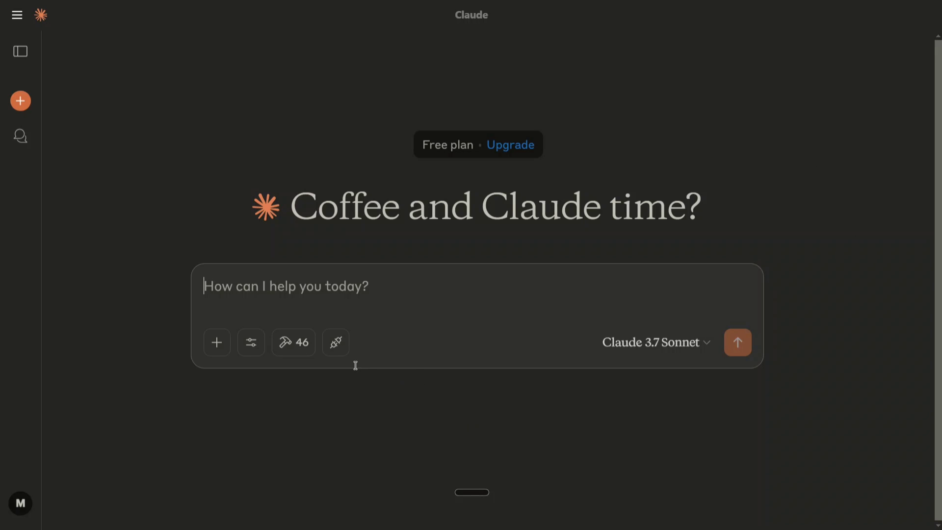
Show the Available MCP Tools list from the hammer button and browse to the puppeteer entries.
click(292, 343)
scroll(391, 288, down, 5)
scroll(395, 291, down, 5)
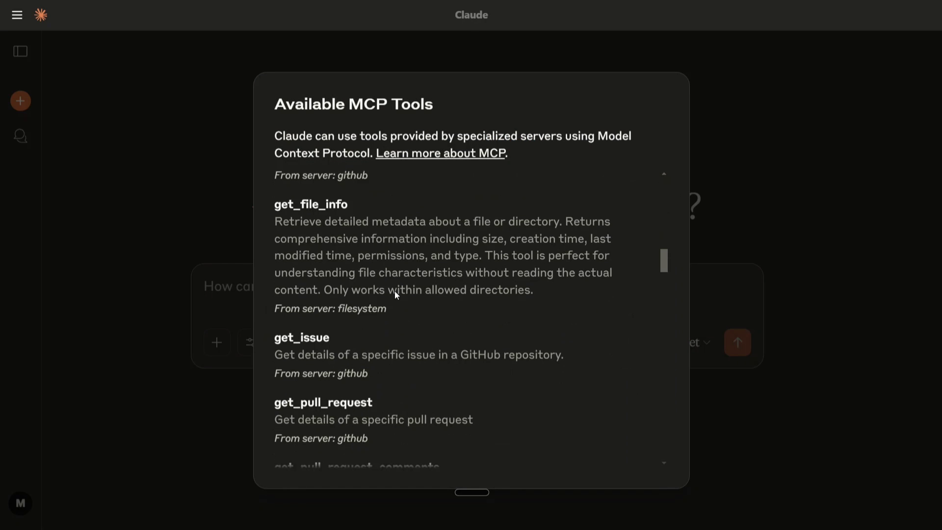
scroll(394, 291, down, 5)
scroll(396, 292, down, 5)
scroll(397, 295, down, 3)
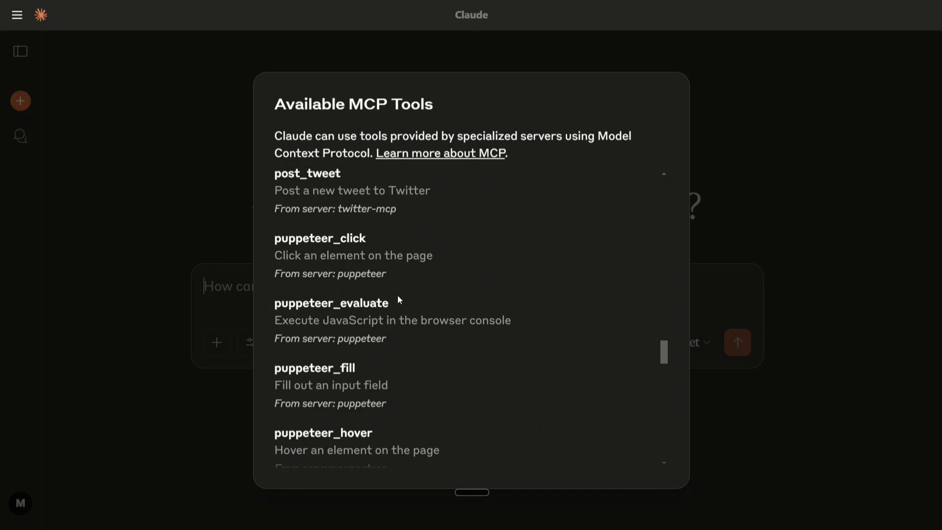
scroll(397, 295, up, 1)
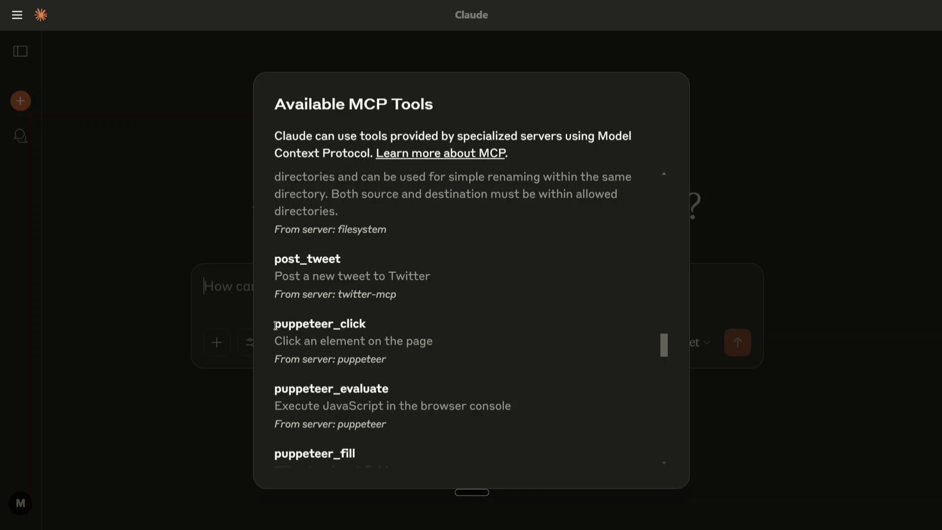
scroll(383, 342, down, 1)
scroll(316, 335, down, 1)
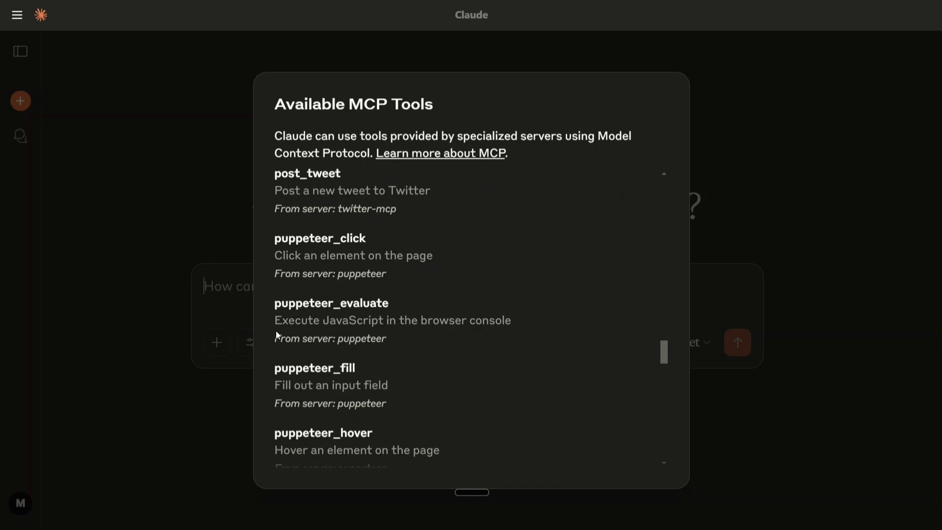
scroll(325, 370, down, 2)
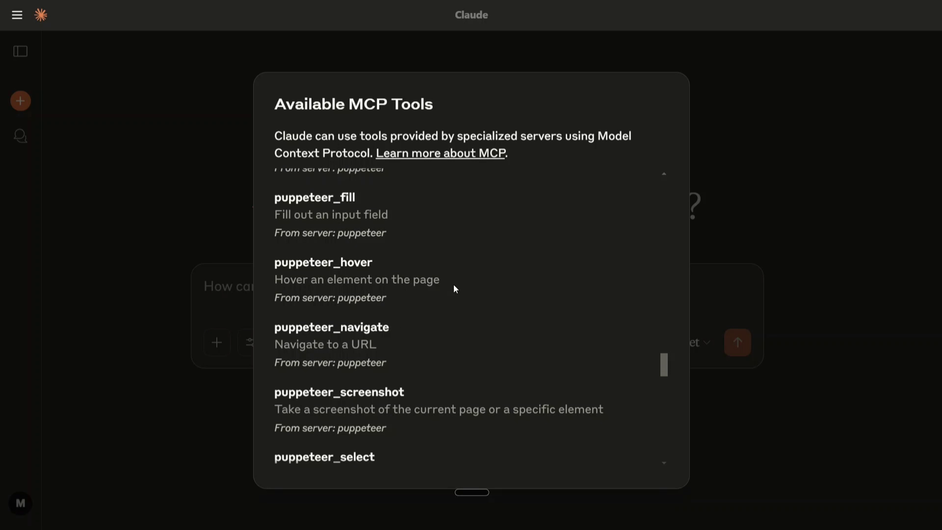
Send 'Navigate to this URL and add the E-Book to cart' with the pasted Amazon URL, allowing puppeteer navigation for this chat.
click(211, 290)
text(Navigate to this URL and add the E-Book to cart.)
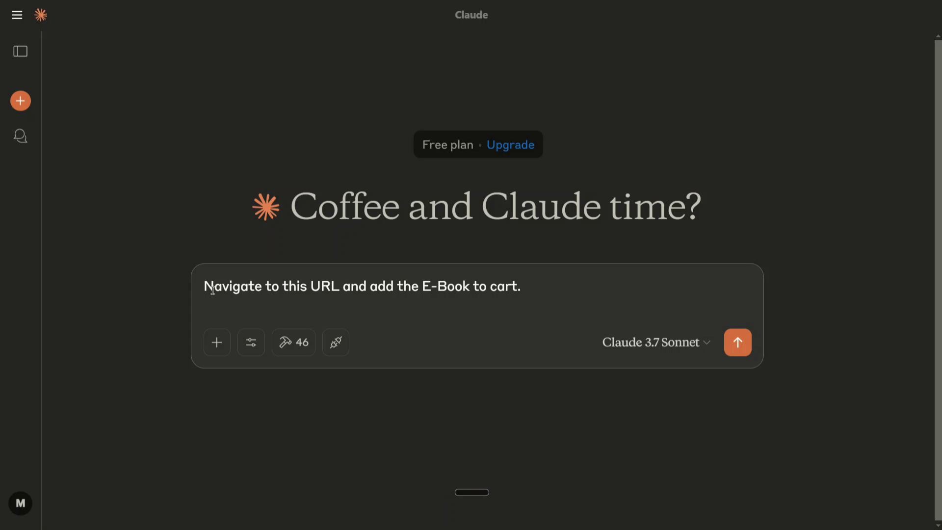
key(BackSpace)
text(:)
key(shift+Return)
text(https://www.amazon.in/dp/B0CTHQHT25)
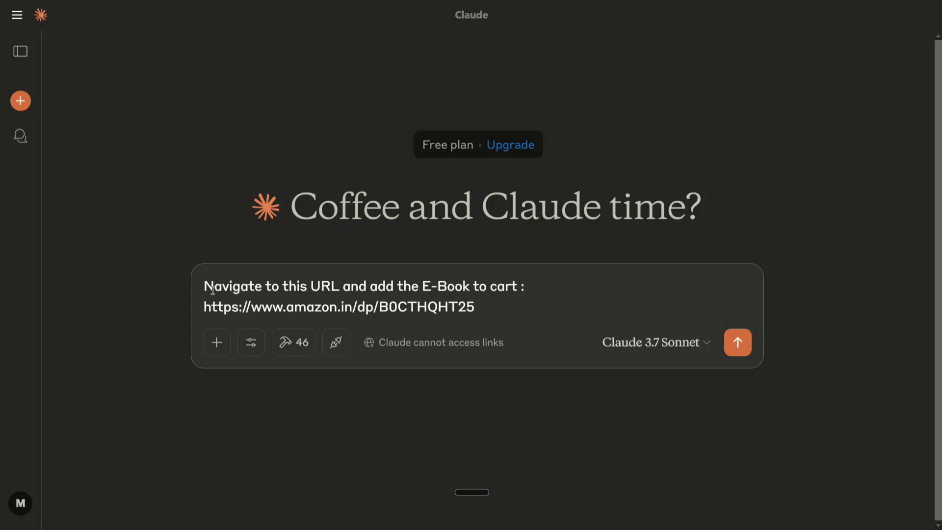
key(Return)
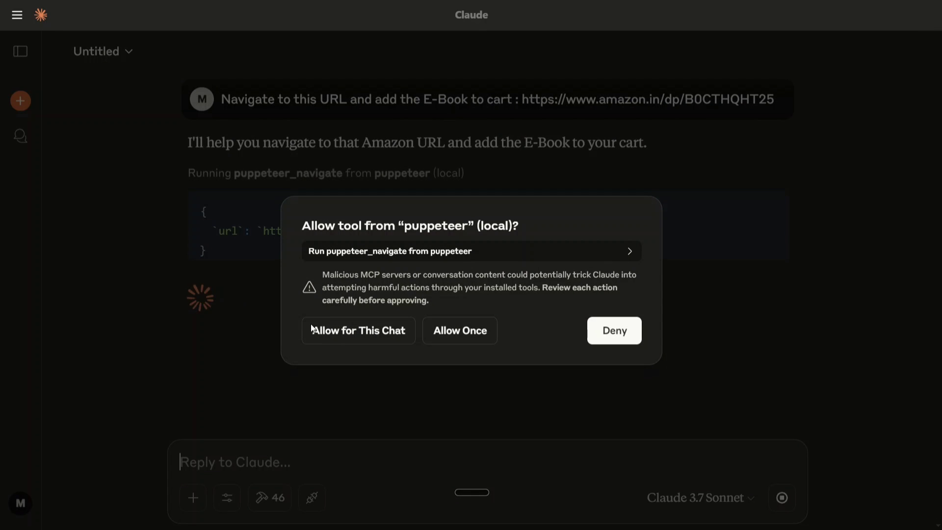
click(317, 329)
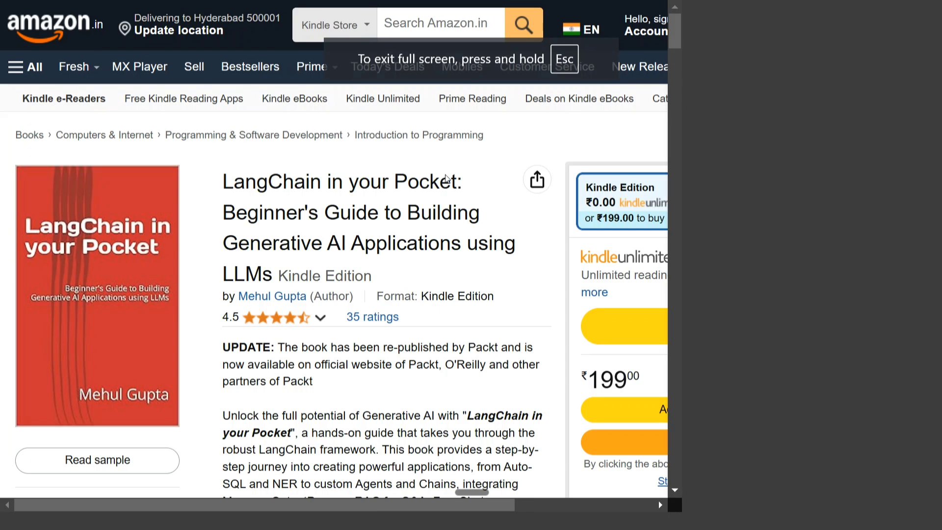
Exit Chrome full screen, return to Claude and allow the puppeteer screenshot tool for this chat.
key(Escape)
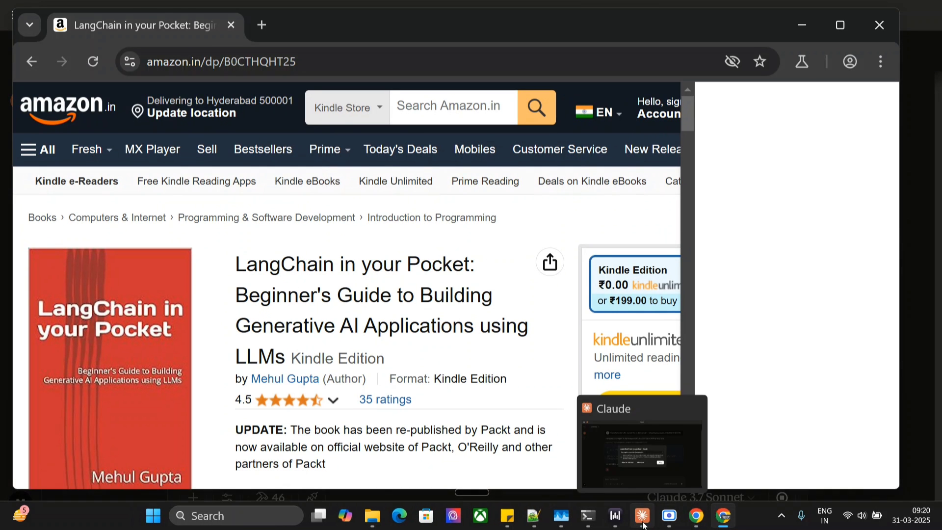
click(643, 520)
click(382, 341)
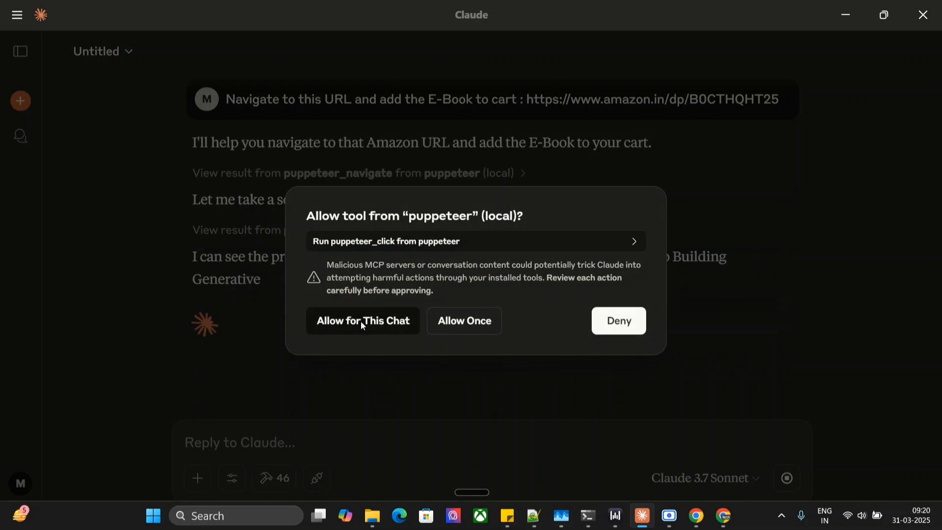
Allow puppeteer's click and evaluate tools, briefly checking the Amazon page in Chrome.
click(360, 321)
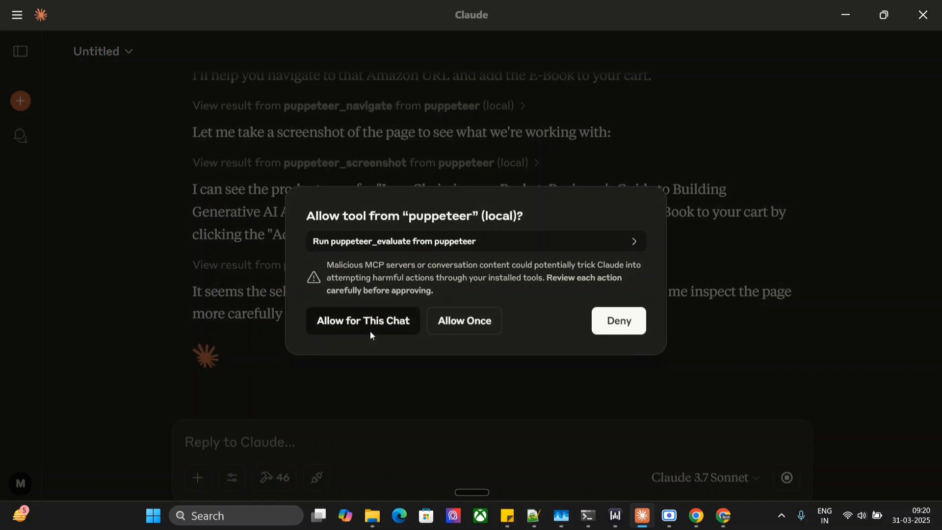
click(370, 331)
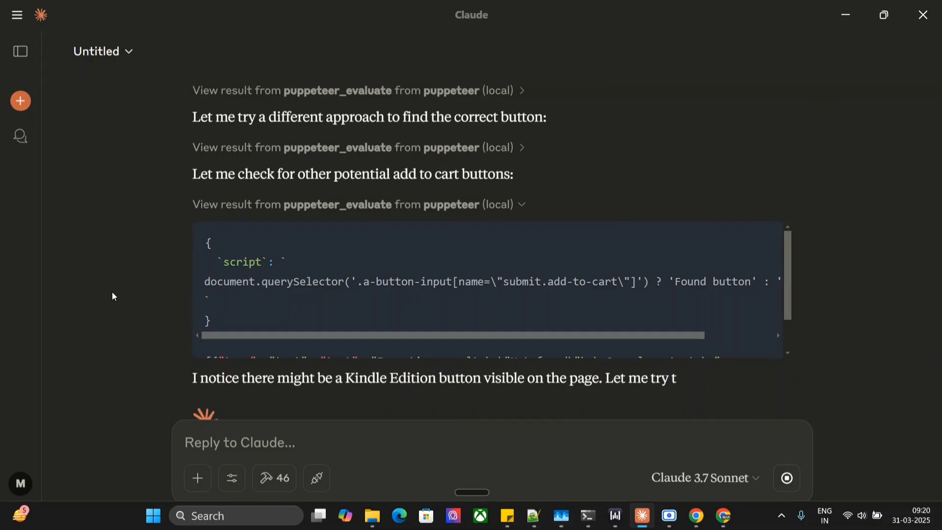
click(724, 515)
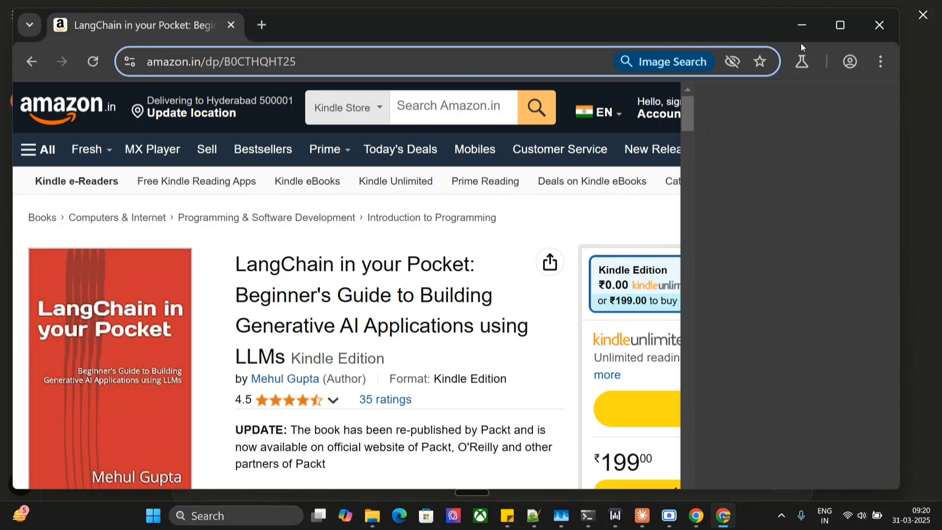
click(802, 25)
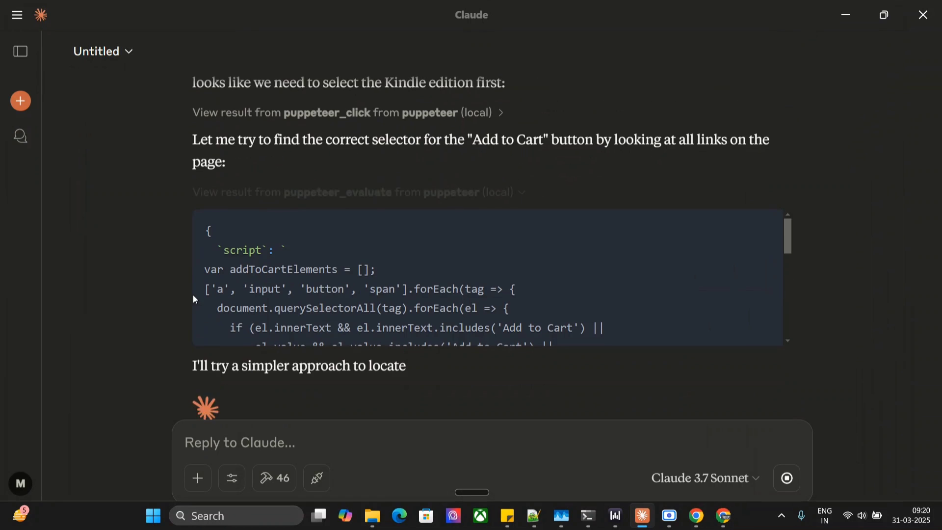
Collapse the evaluate and screenshot result blocks, then bring up the 'Added to eBook cart' page in Chrome.
click(339, 192)
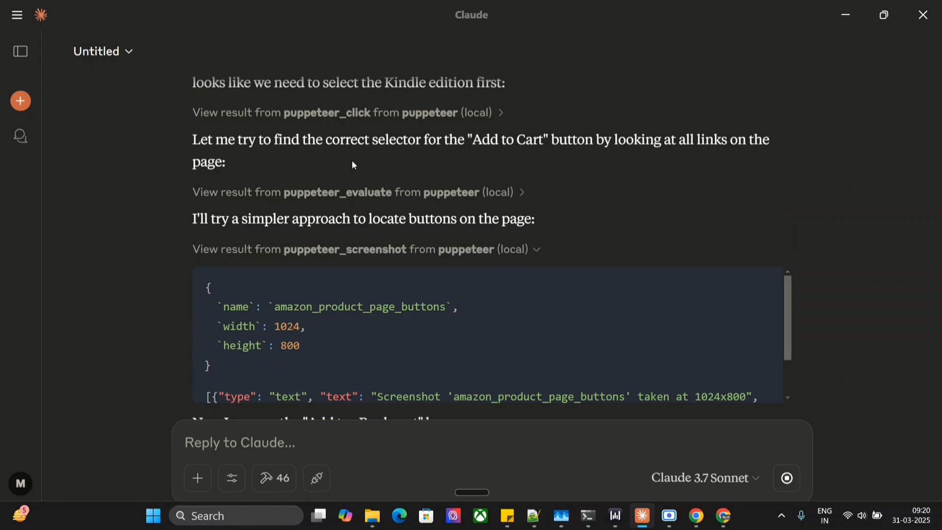
click(344, 249)
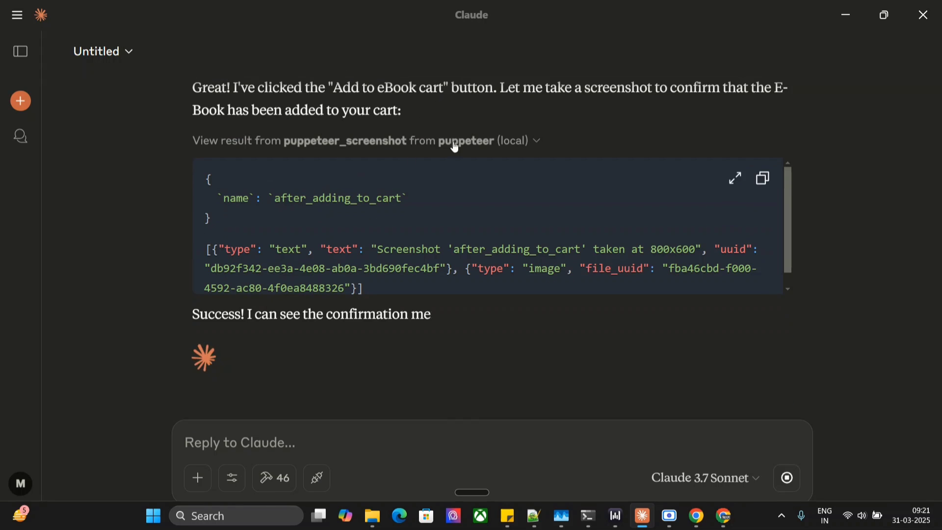
click(492, 140)
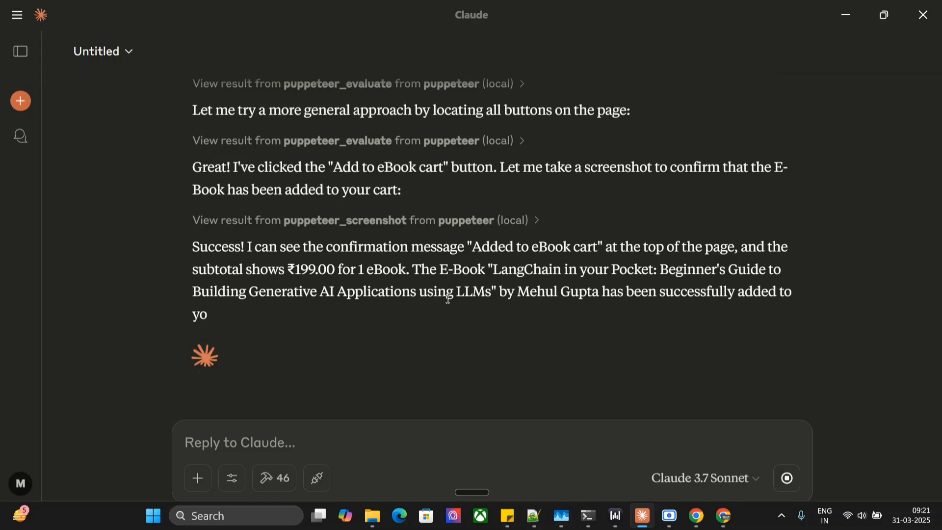
click(723, 516)
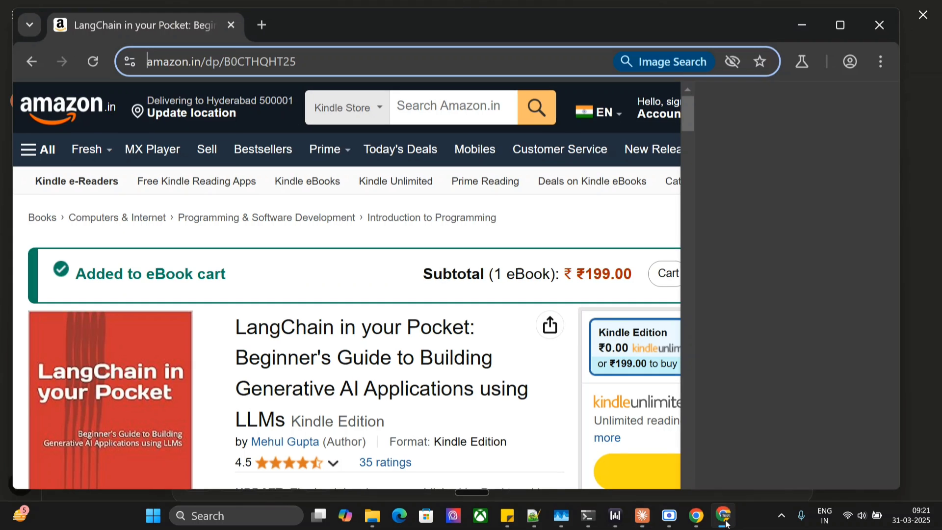
Maximize Chrome to inspect the 'Added to eBook cart' confirmation, then switch back to Claude.
click(840, 25)
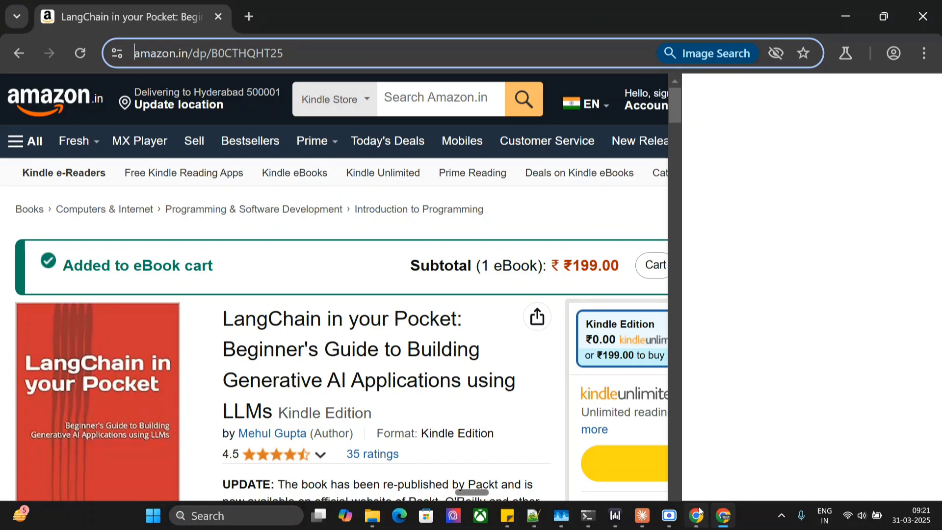
click(642, 515)
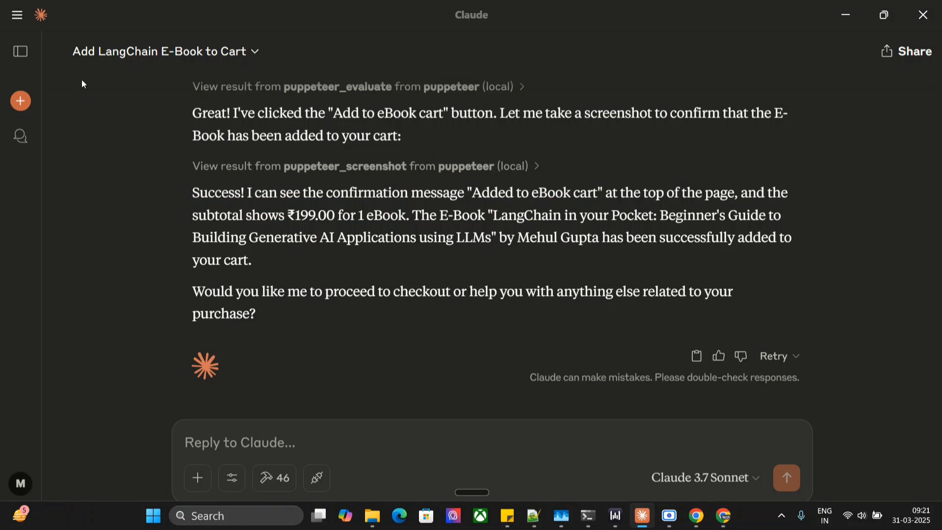
From Settings > Developer, use Edit Config to open claude_desktop_config in Notepad++.
click(17, 16)
mouse_move(41, 37)
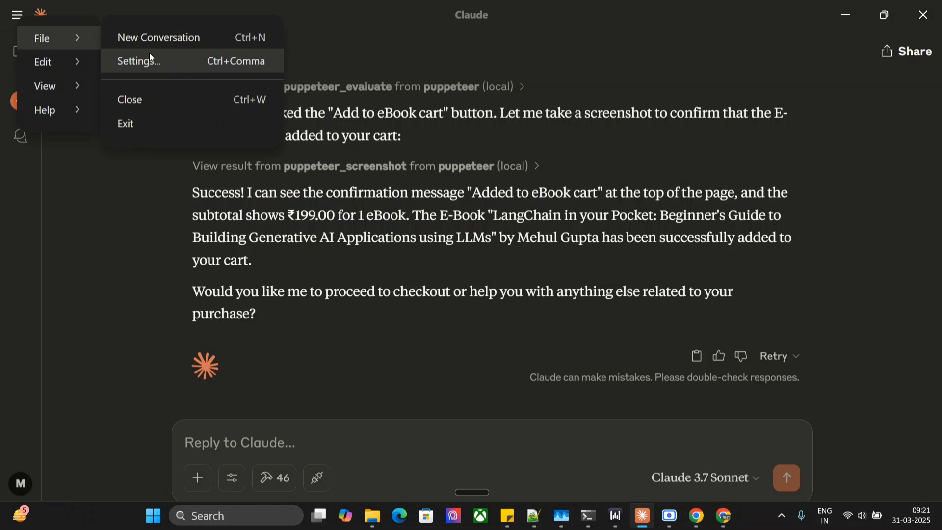
click(159, 61)
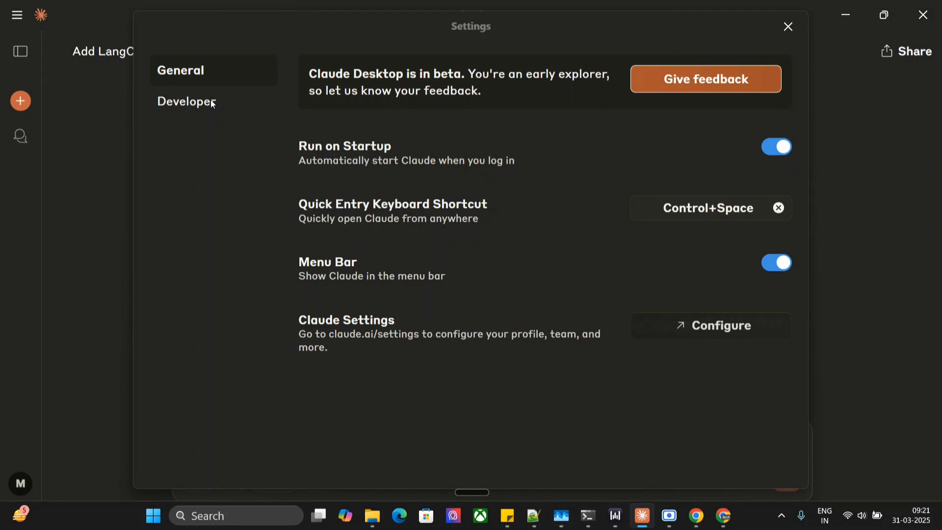
click(186, 101)
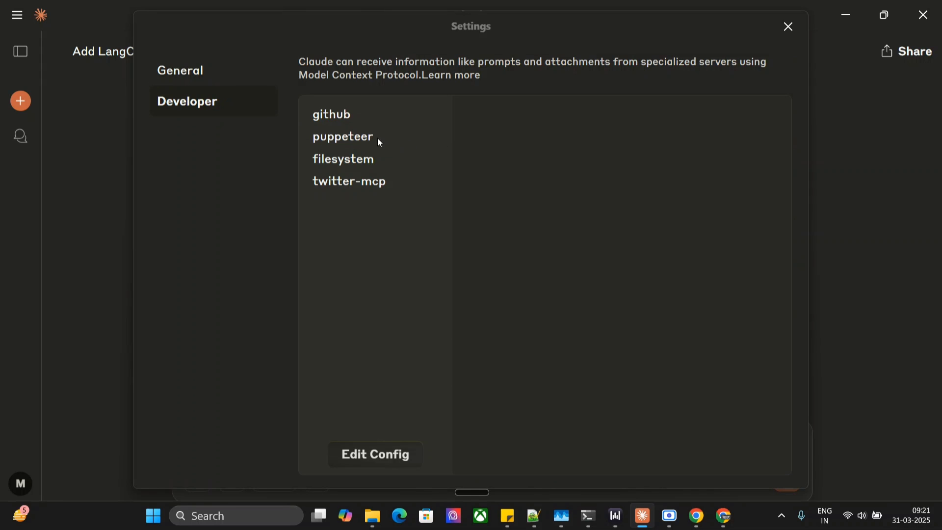
click(375, 455)
double_click(254, 391)
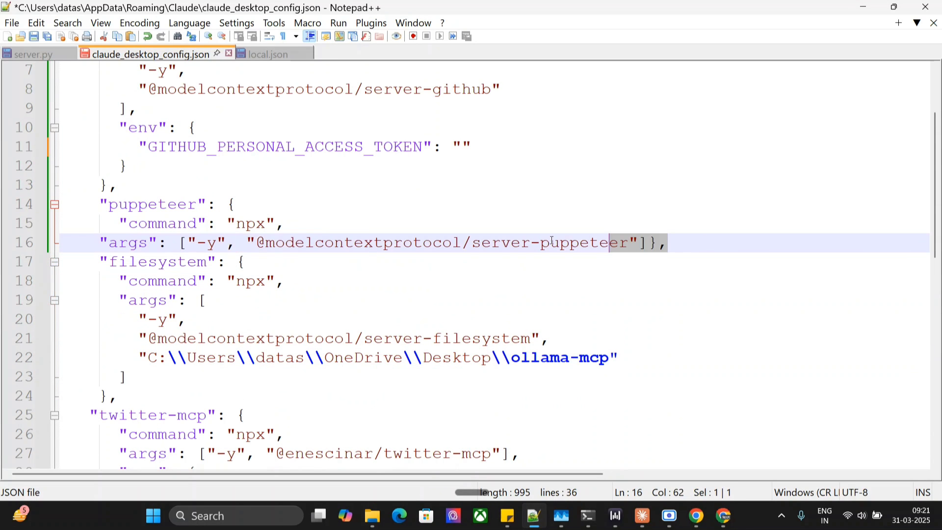
drag(667, 244, 68, 204)
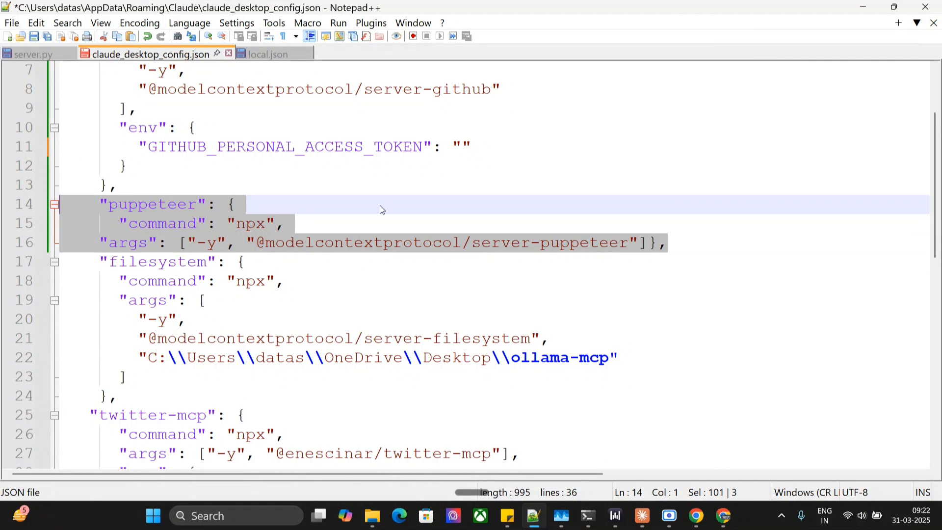
click(237, 204)
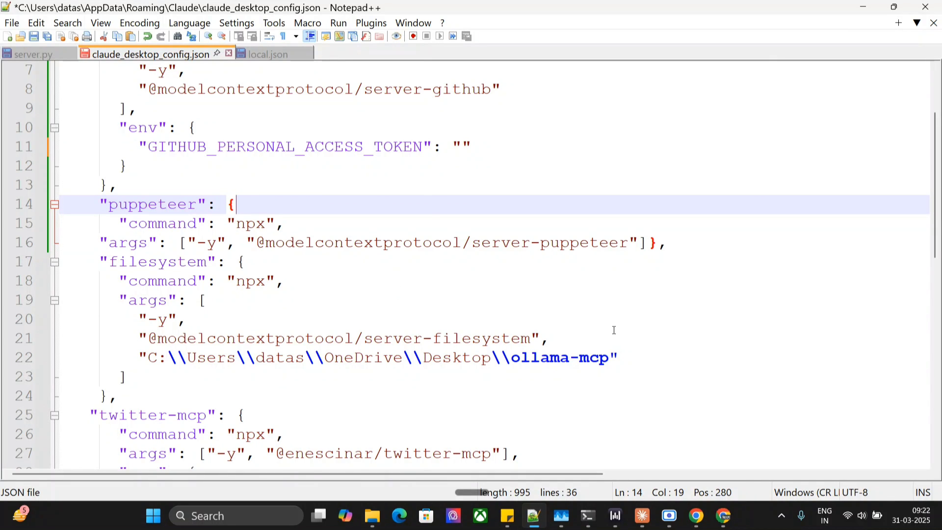
click(561, 515)
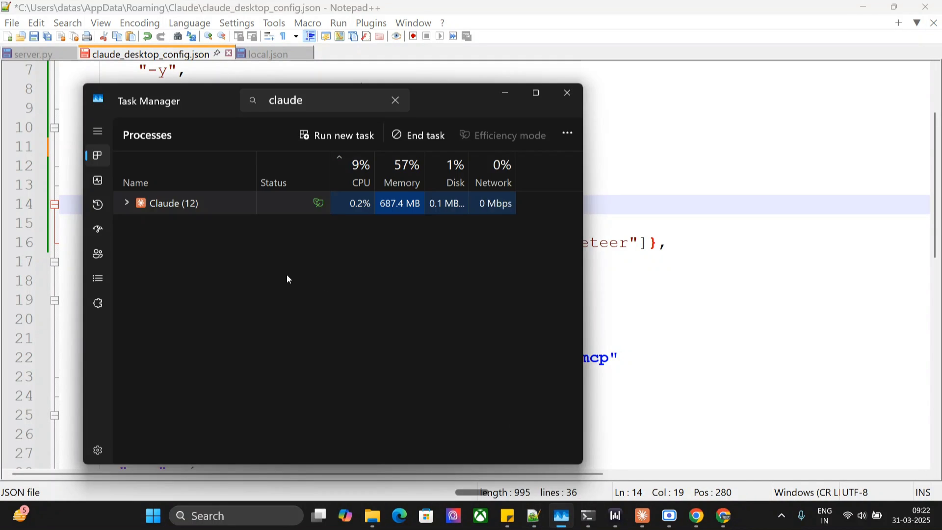
right_click(194, 205)
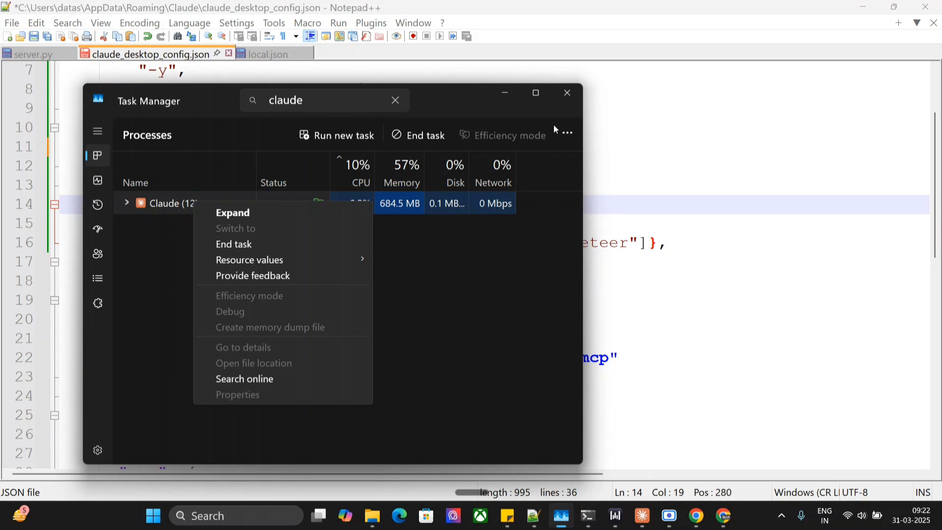
click(567, 95)
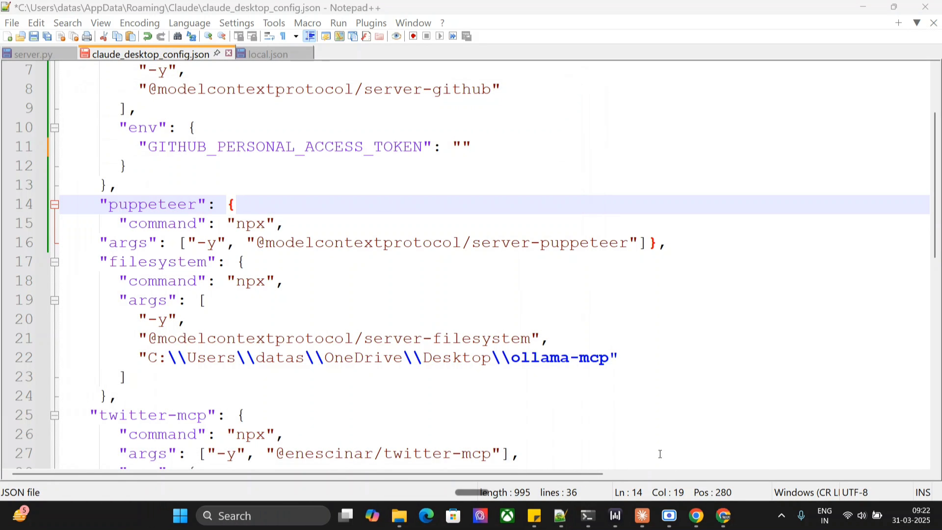
Close Settings, browse the 46 MCP tools list and dismiss it to return to the cart-success chat.
click(643, 516)
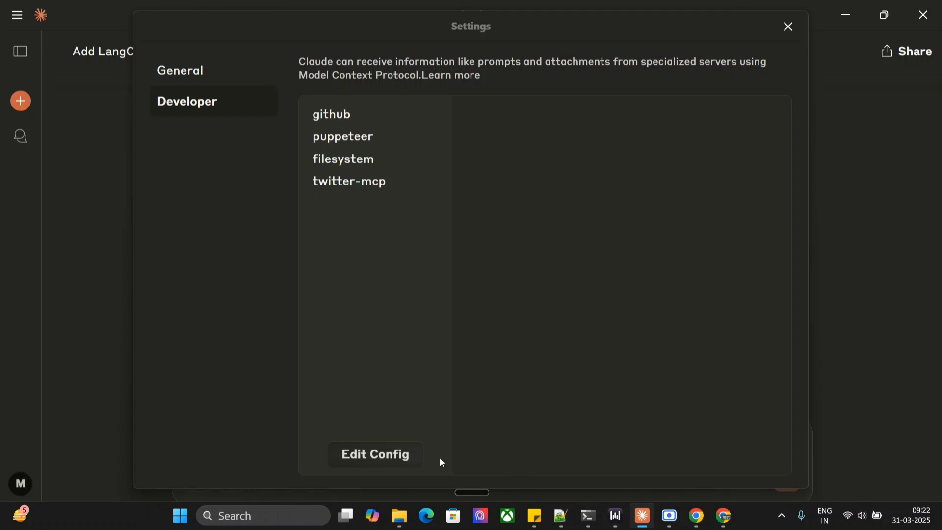
click(785, 29)
click(274, 477)
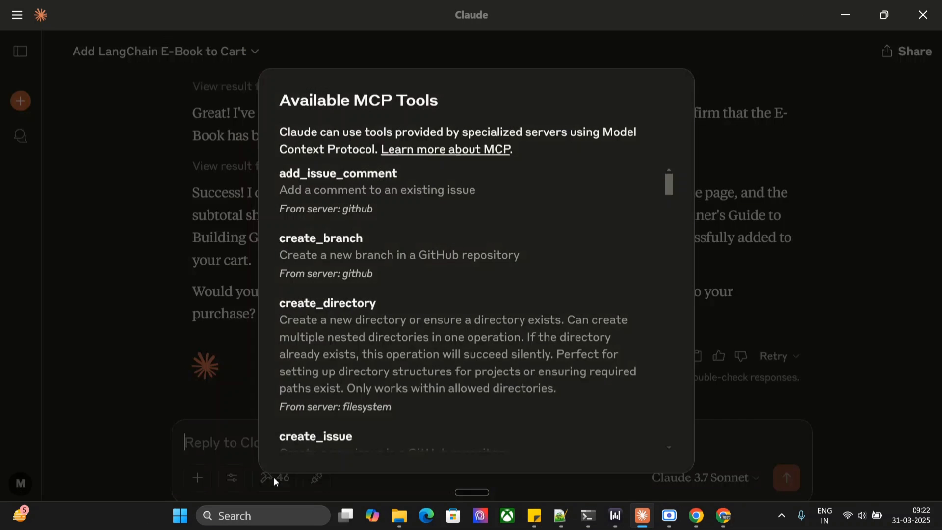
scroll(448, 319, down, 3)
scroll(449, 320, down, 4)
scroll(449, 324, down, 3)
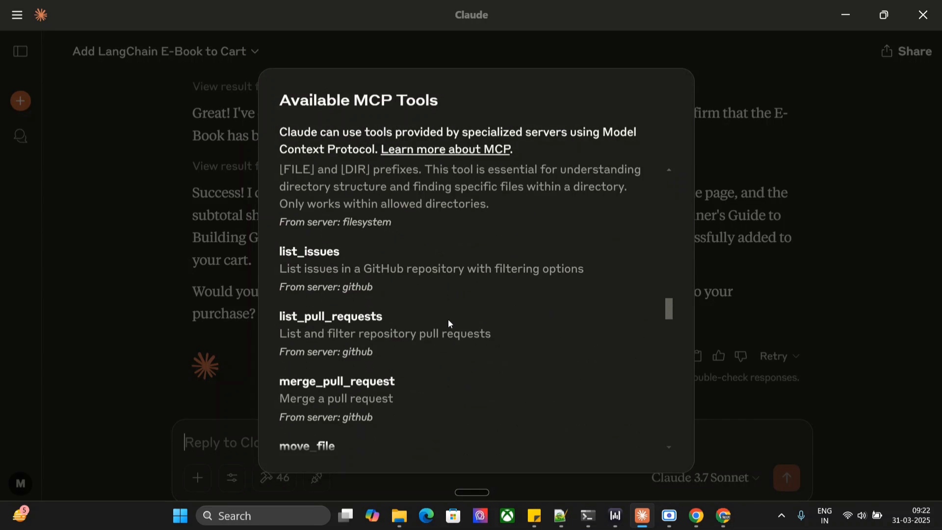
scroll(449, 325, down, 2)
scroll(449, 324, down, 5)
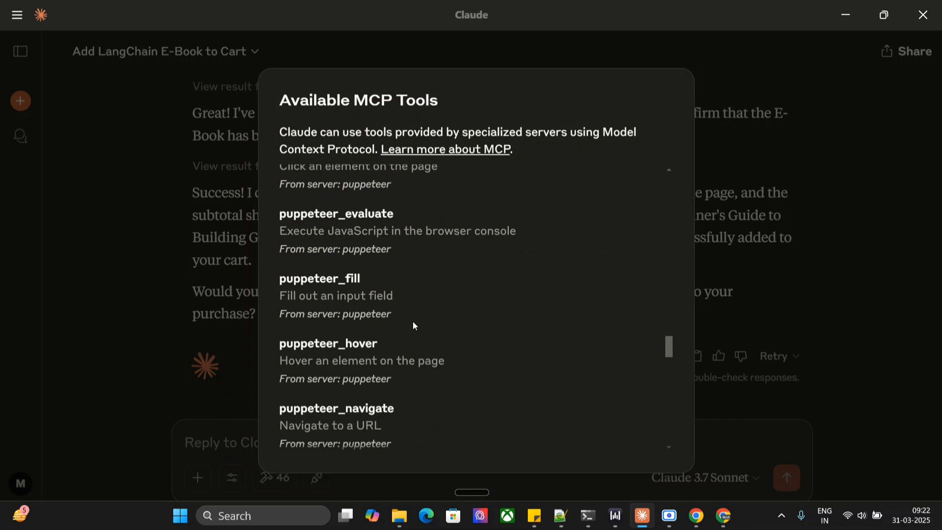
scroll(414, 324, down, 3)
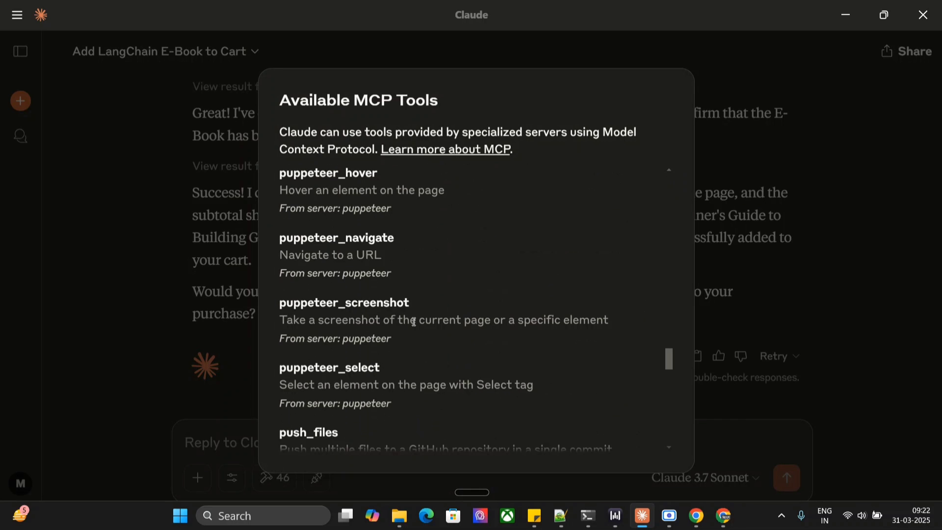
scroll(414, 322, down, 4)
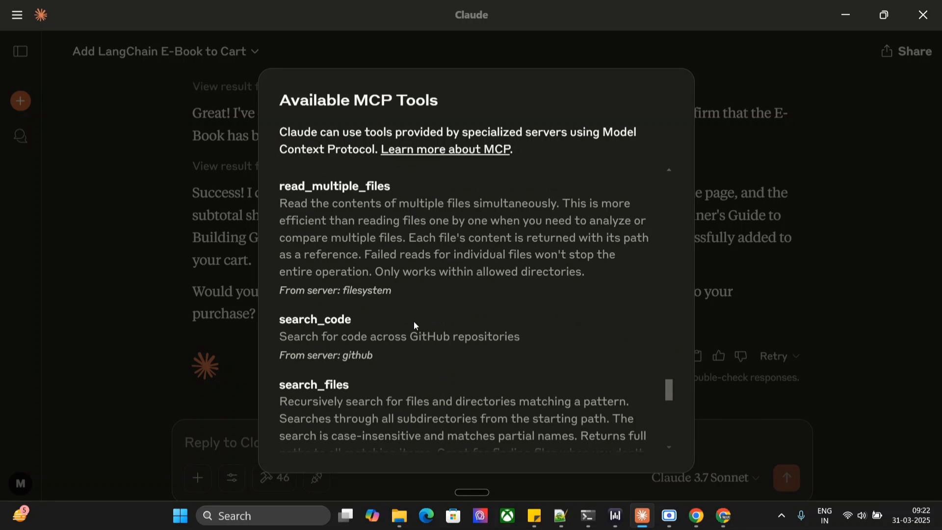
click(39, 341)
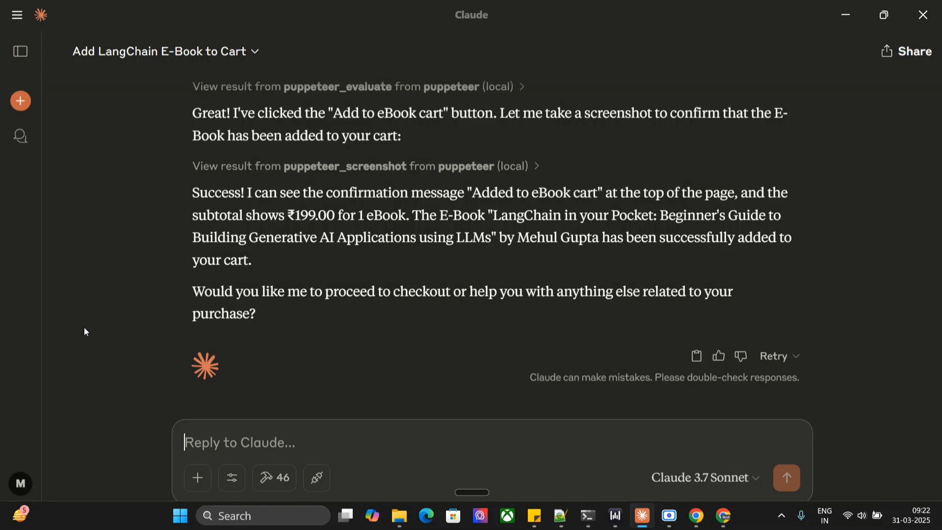